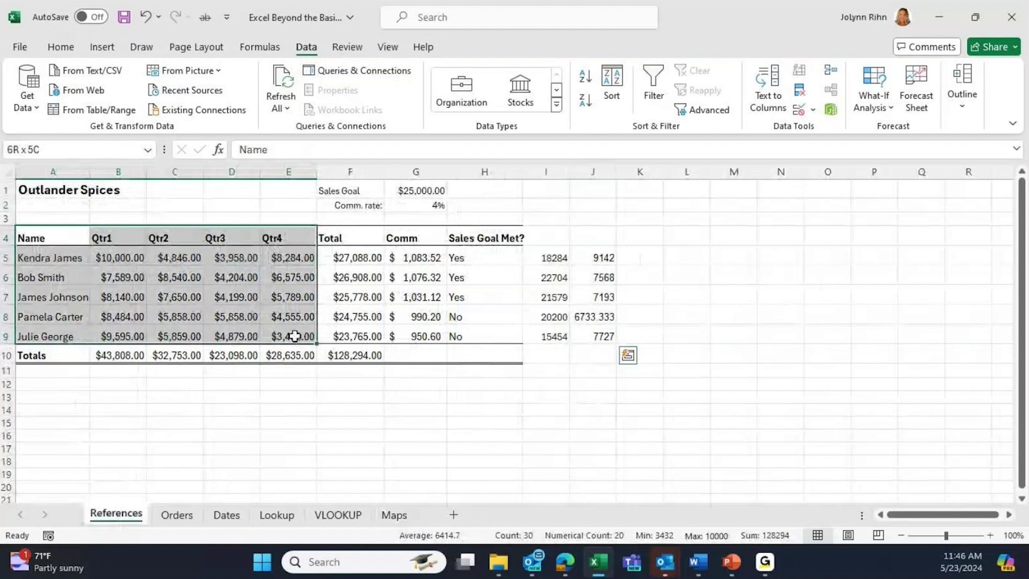
Use Quick Analysis on the names and quarterly sales in A4:E9 to insert a clustered column chart.
left_click_drag(295, 336, 295, 336)
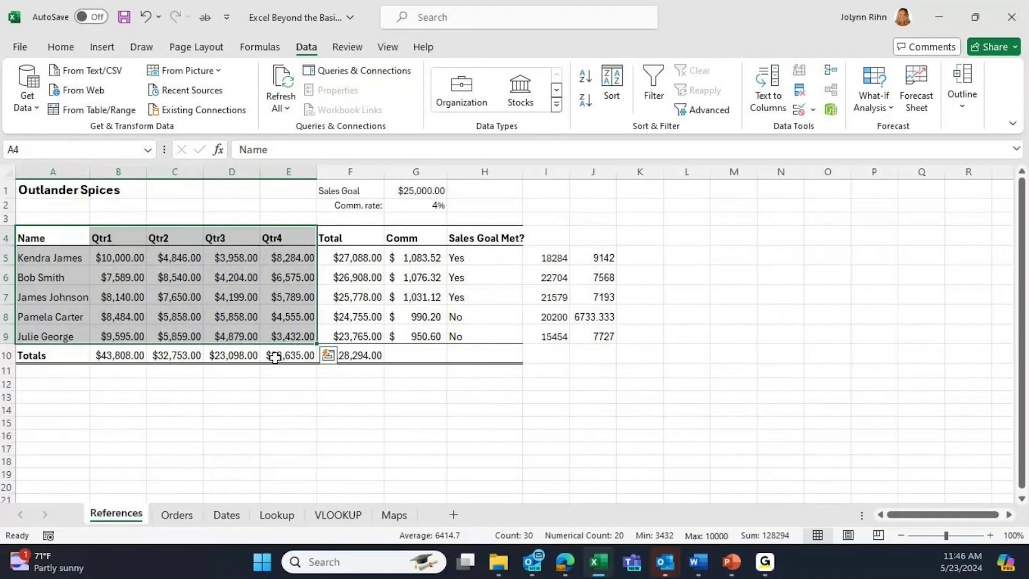
left_click(103, 49)
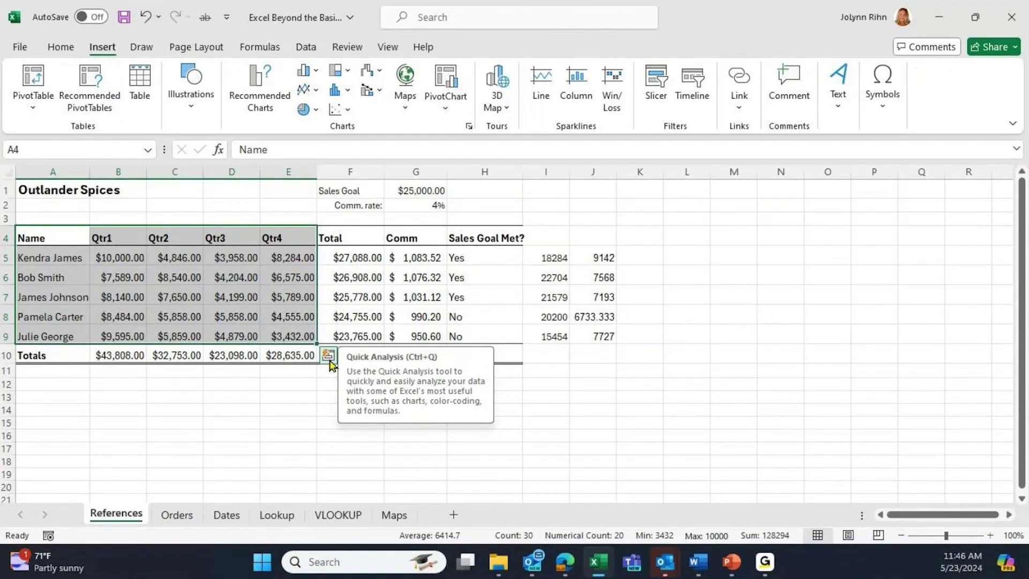
left_click(329, 359)
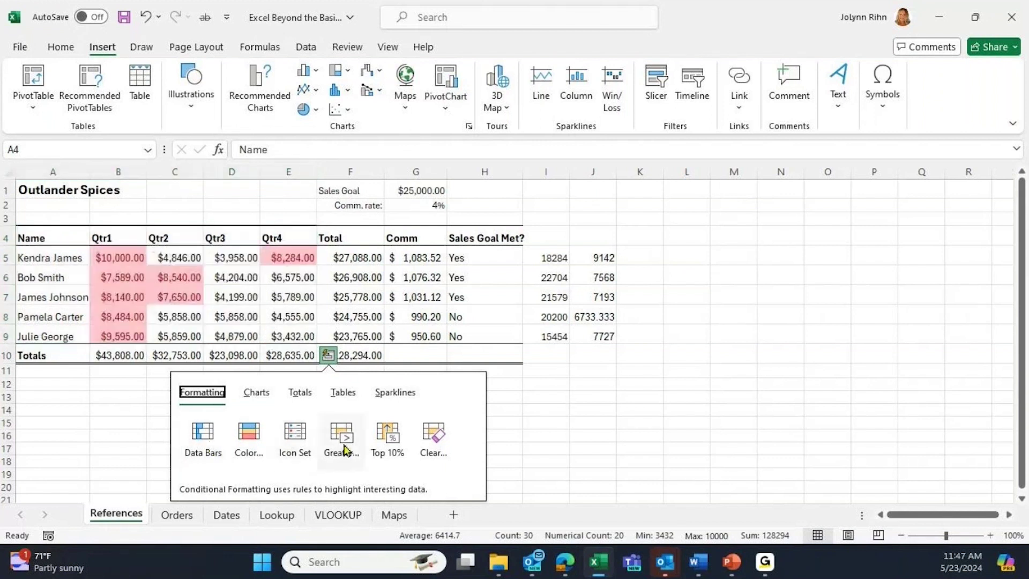
left_click(256, 391)
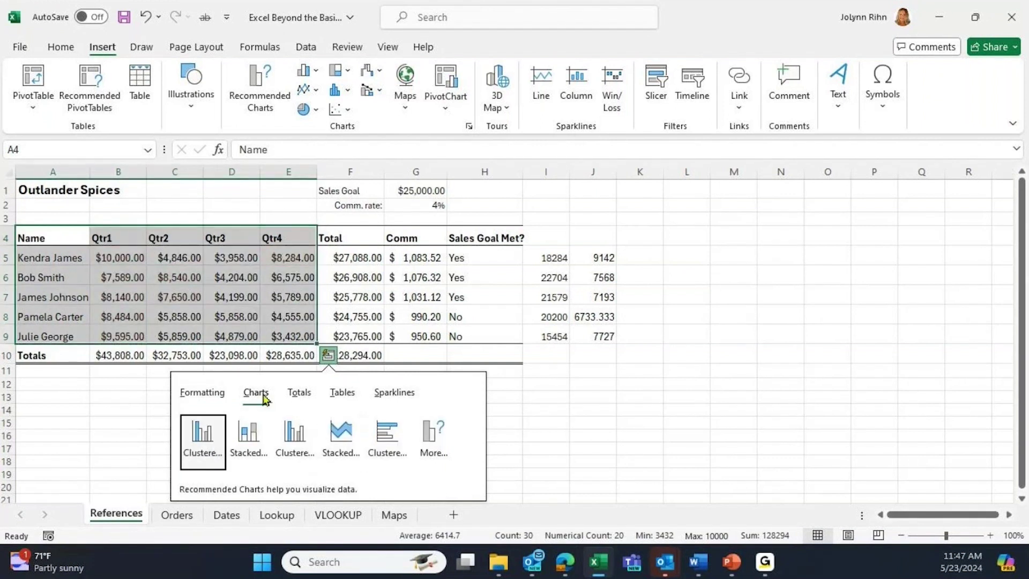
left_click(301, 395)
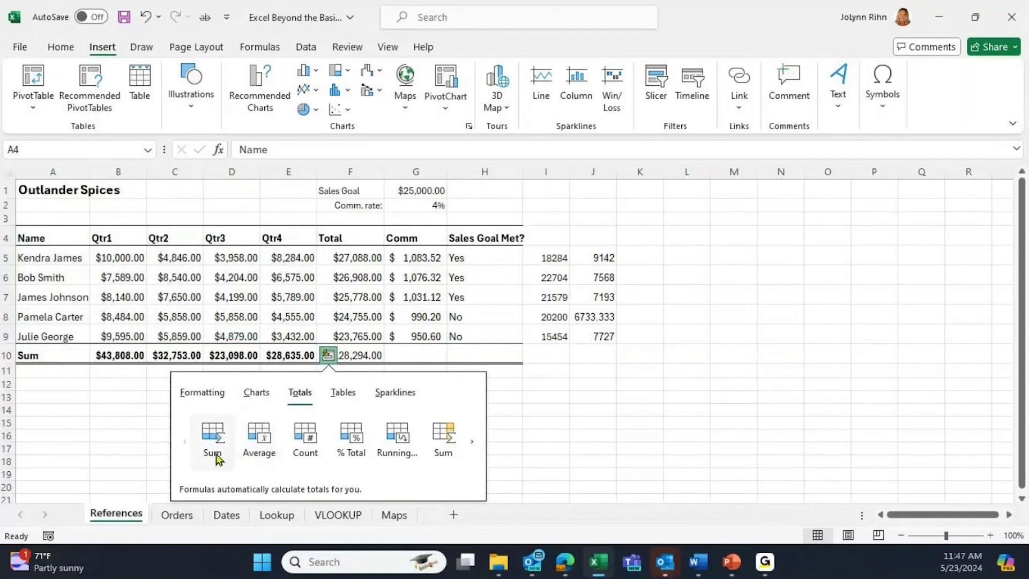
left_click(339, 396)
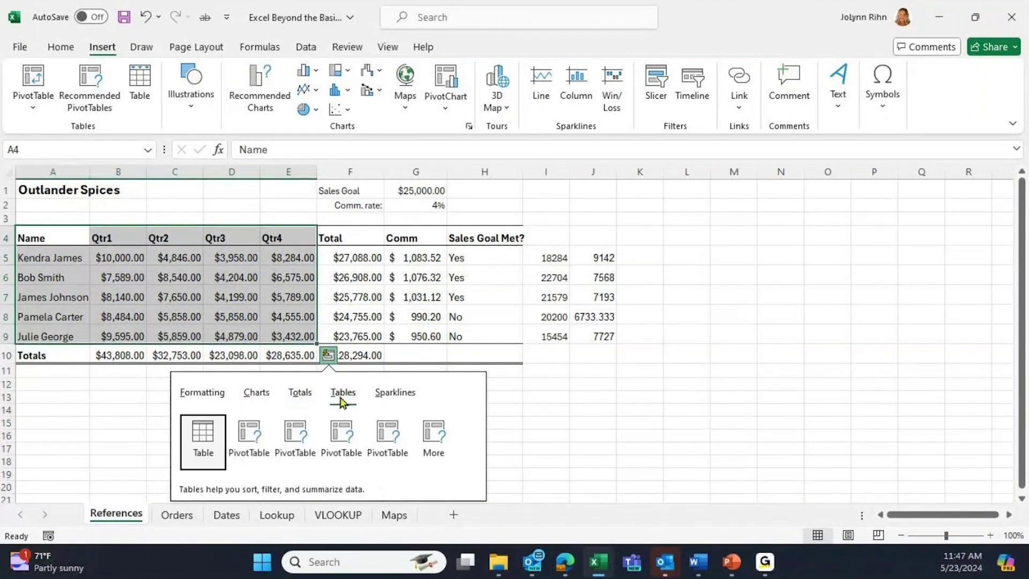
left_click(395, 392)
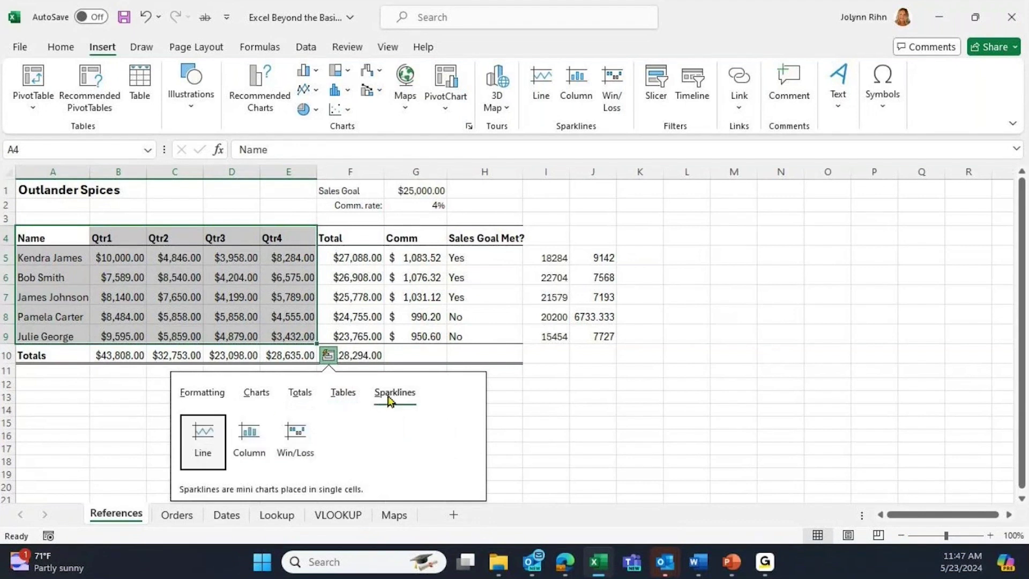
left_click(255, 397)
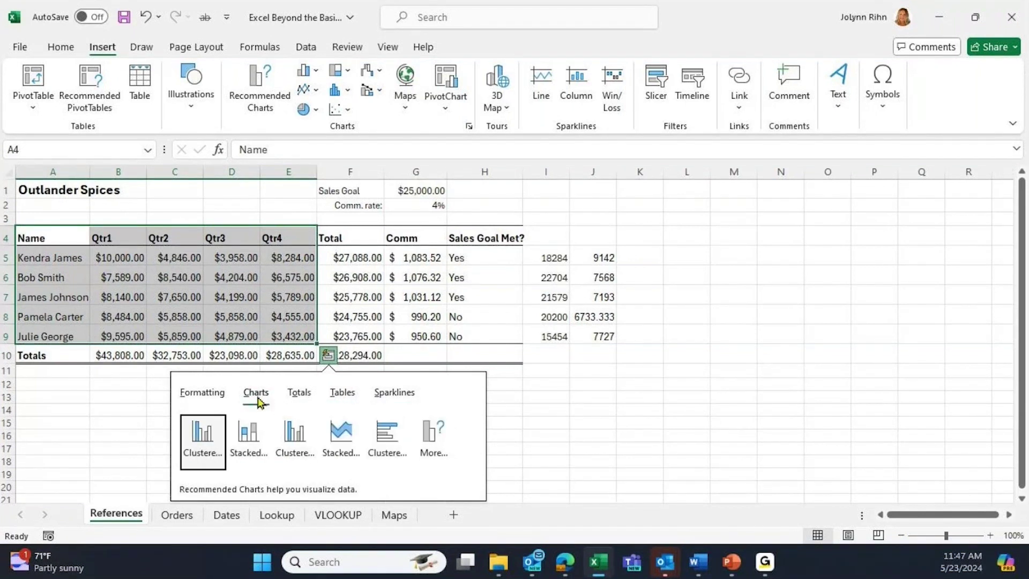
left_click(204, 452)
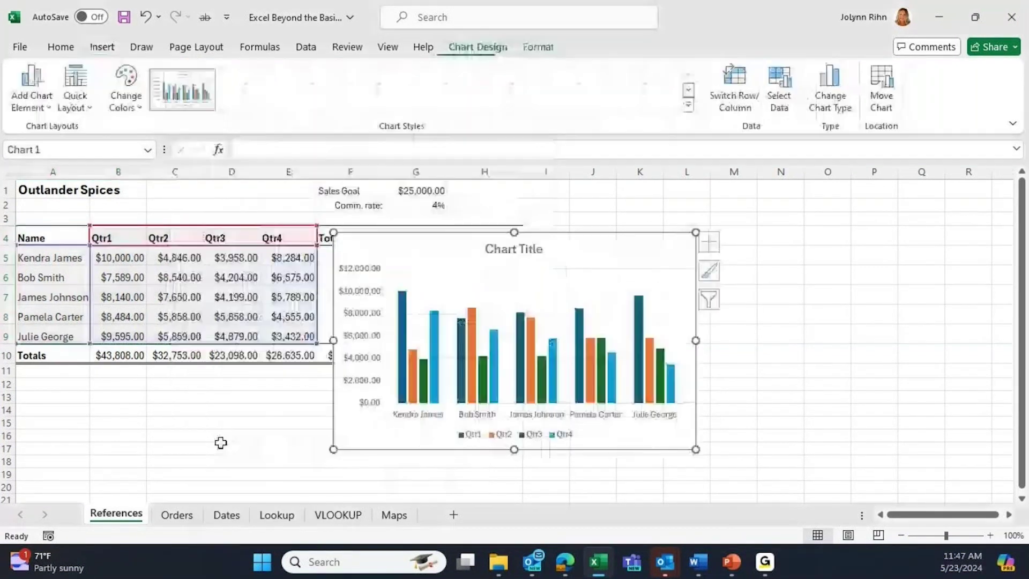
Move the column chart beside the sales data, shrink it to about columns L to R, and apply the second chart style.
left_click_drag(442, 244, 746, 211)
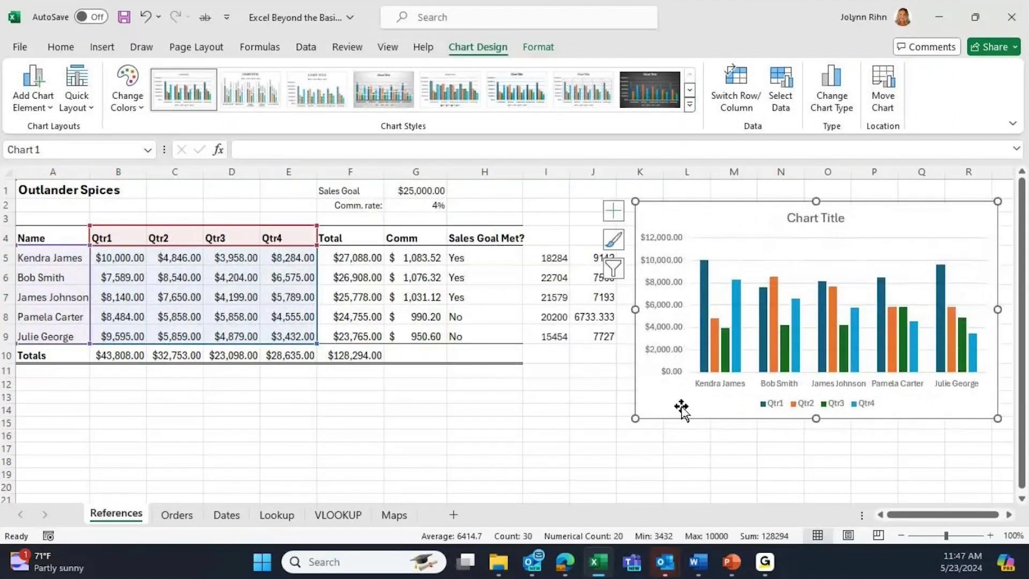
left_click_drag(636, 418, 703, 368)
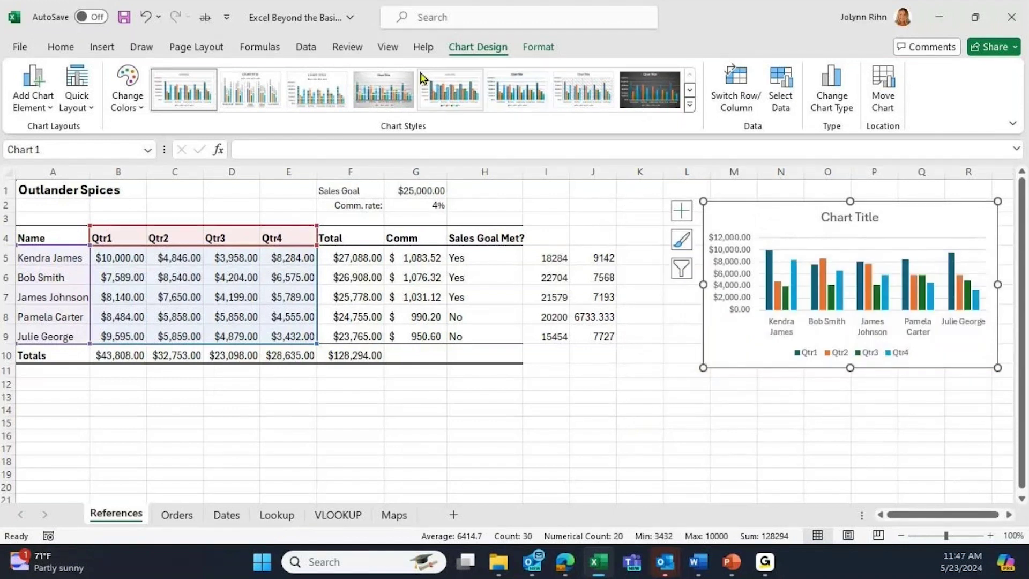
left_click(246, 91)
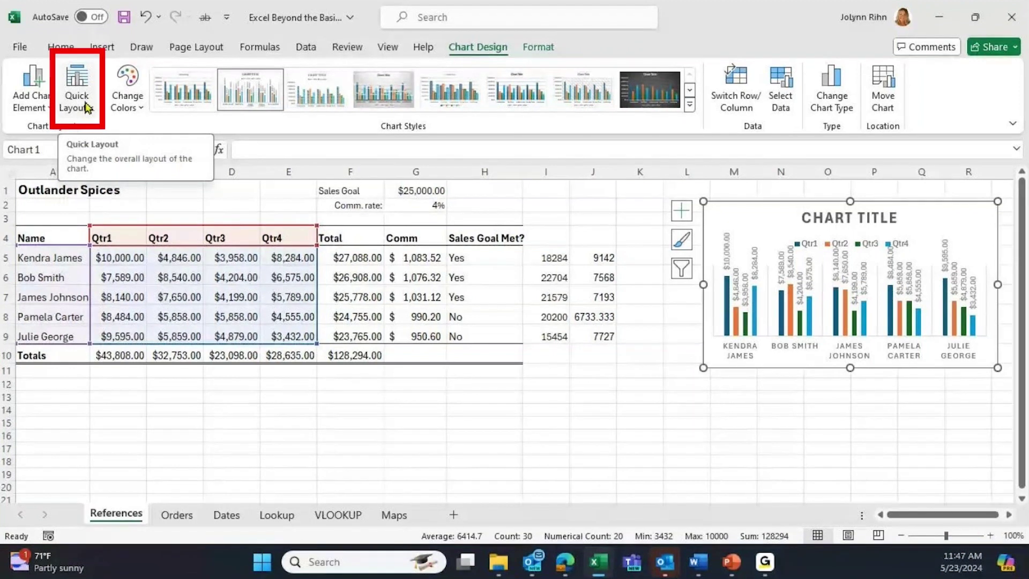
left_click(86, 106)
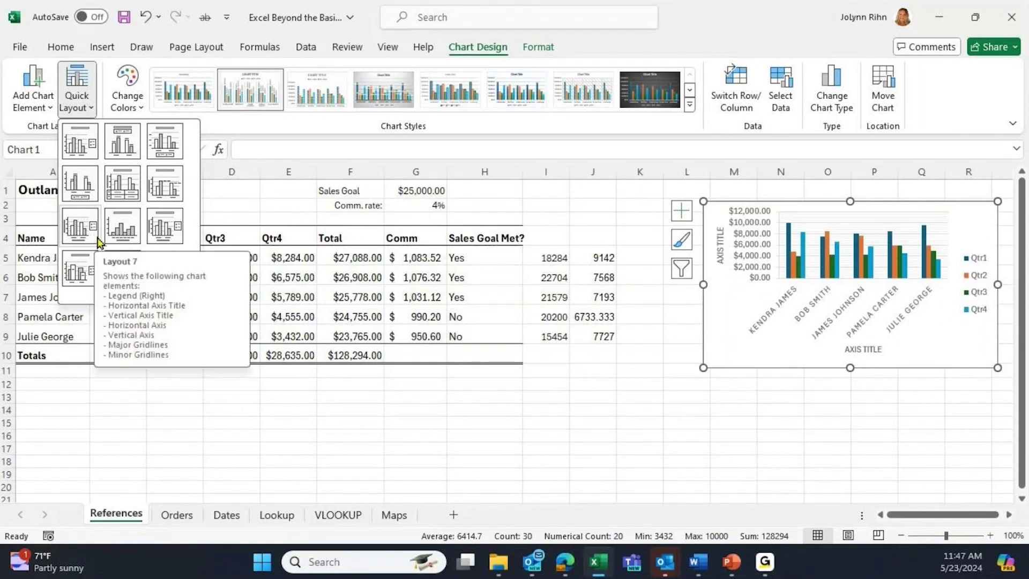
key("Escape")
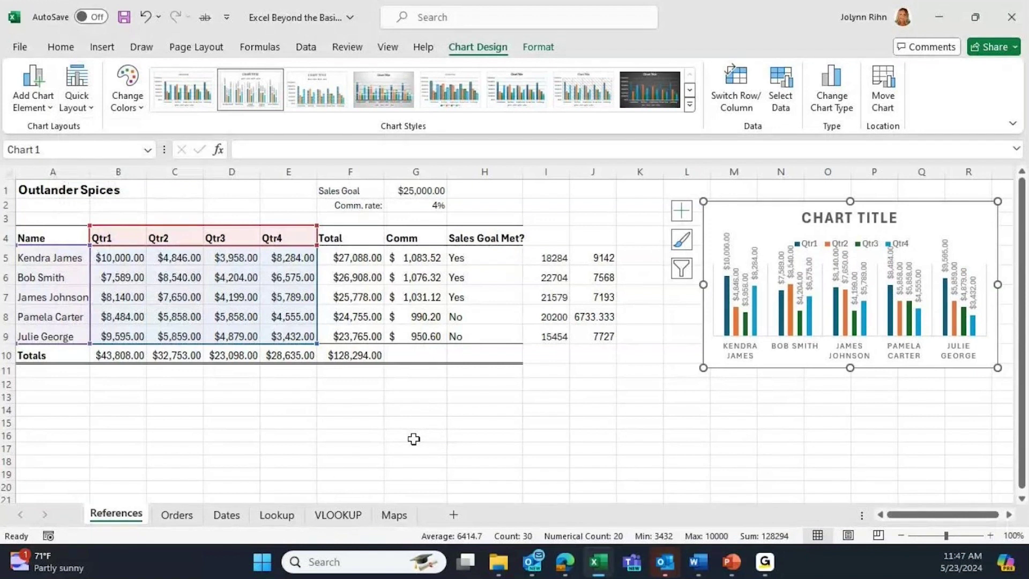
left_click(414, 438)
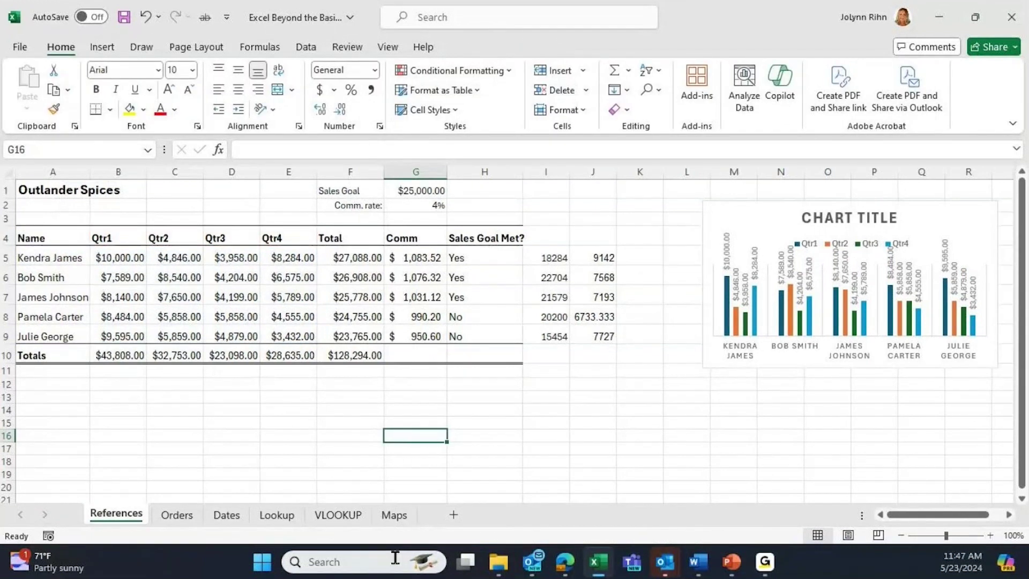
On the Maps sheet, insert a filled map chart from the Year, State and Visitors table in A1:C11.
left_click(396, 515)
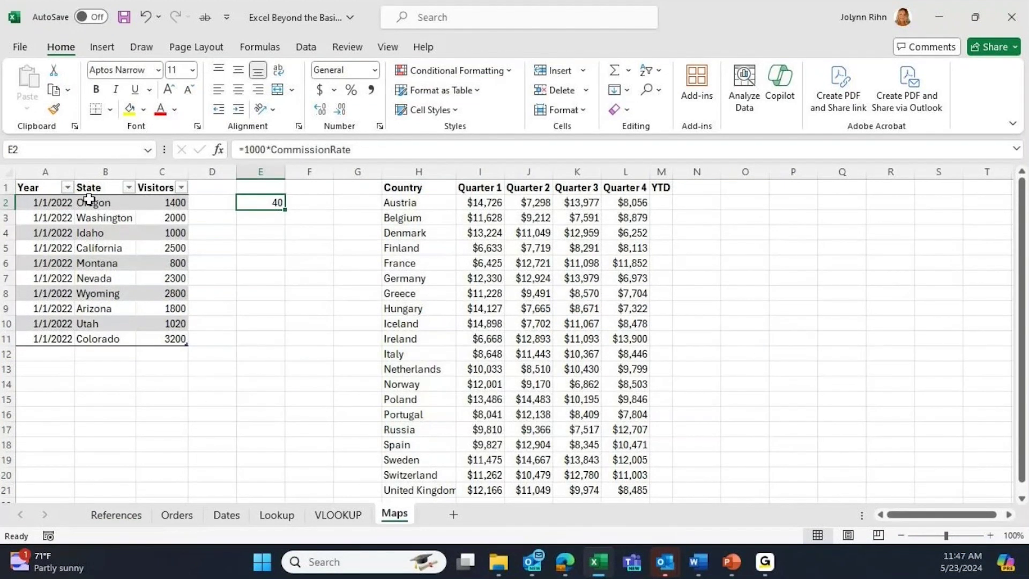
left_click_drag(48, 187, 161, 339)
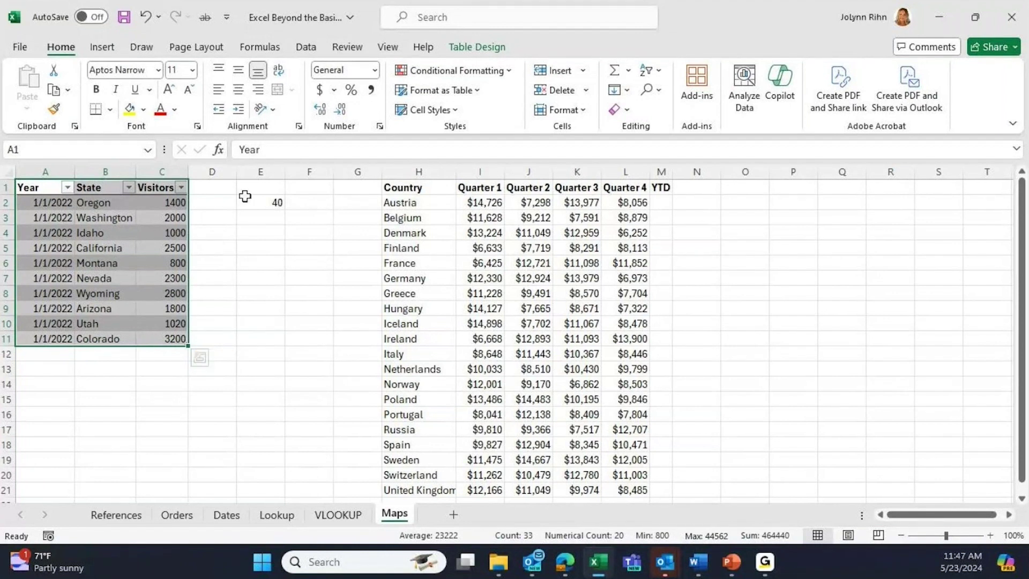
left_click(96, 47)
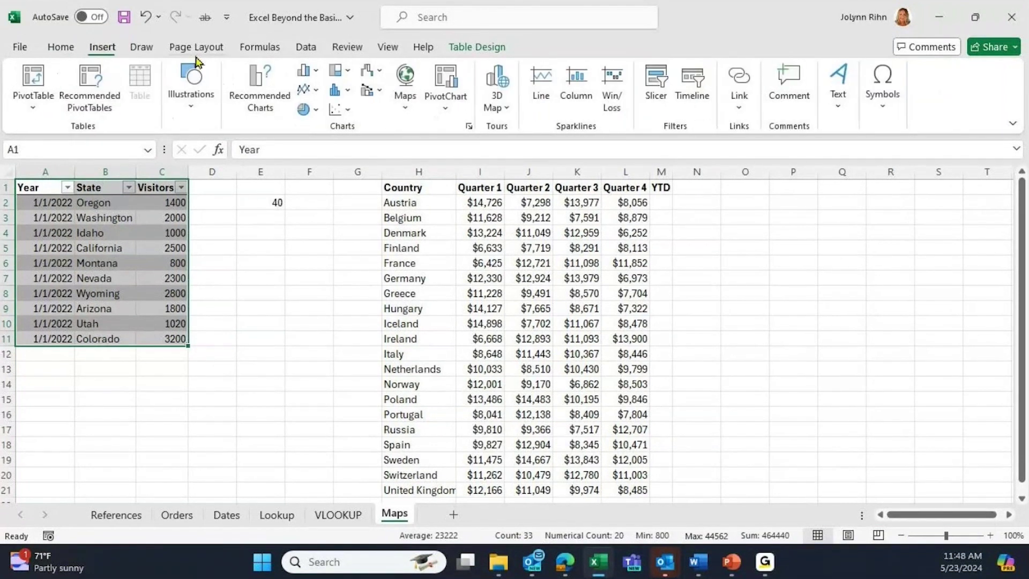
left_click(409, 85)
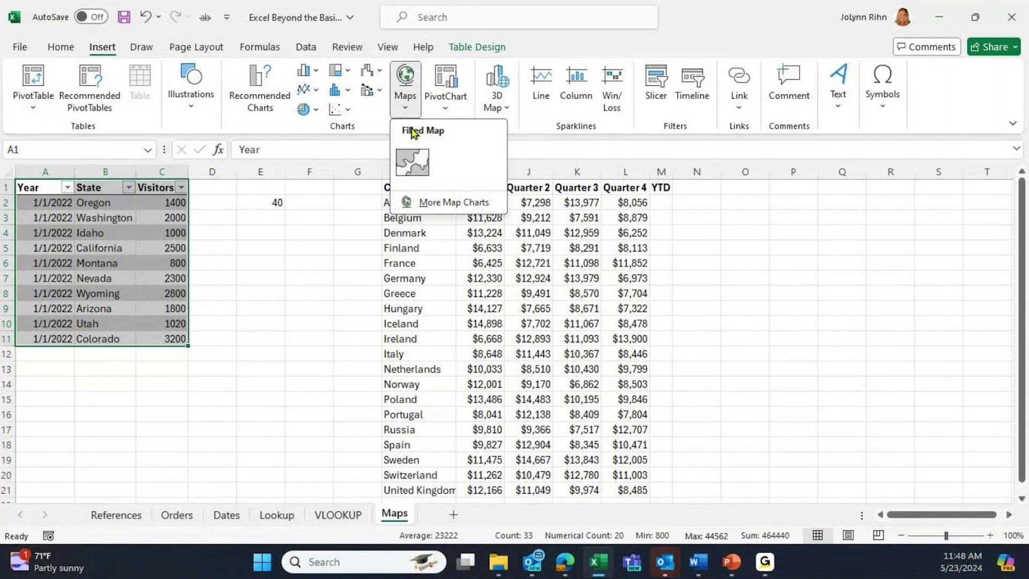
left_click(413, 163)
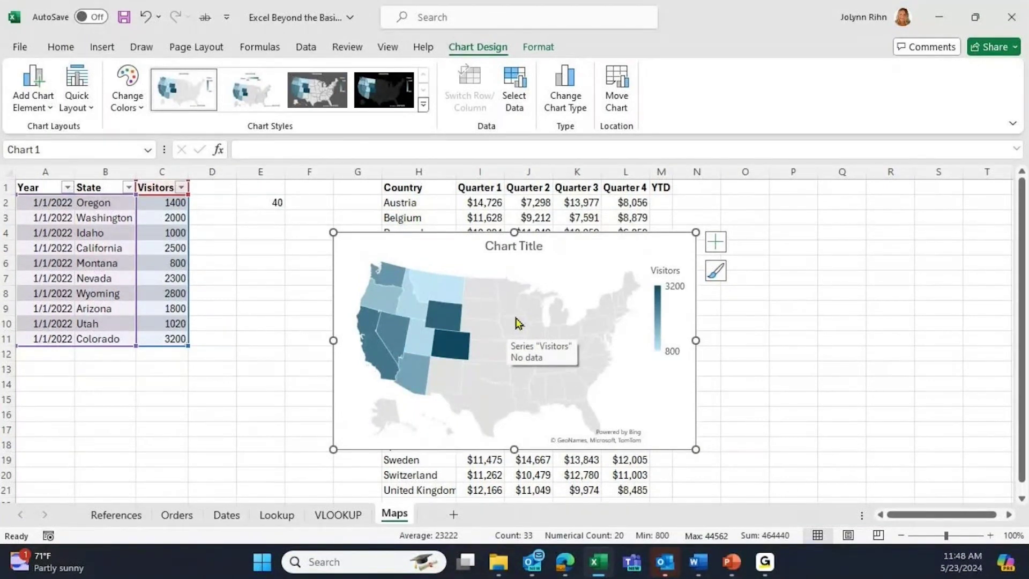
Move the map chart below the state visitors table and apply the third chart style with the dark grey background.
left_click_drag(587, 248, 292, 376)
scroll(292, 376, "down", 3)
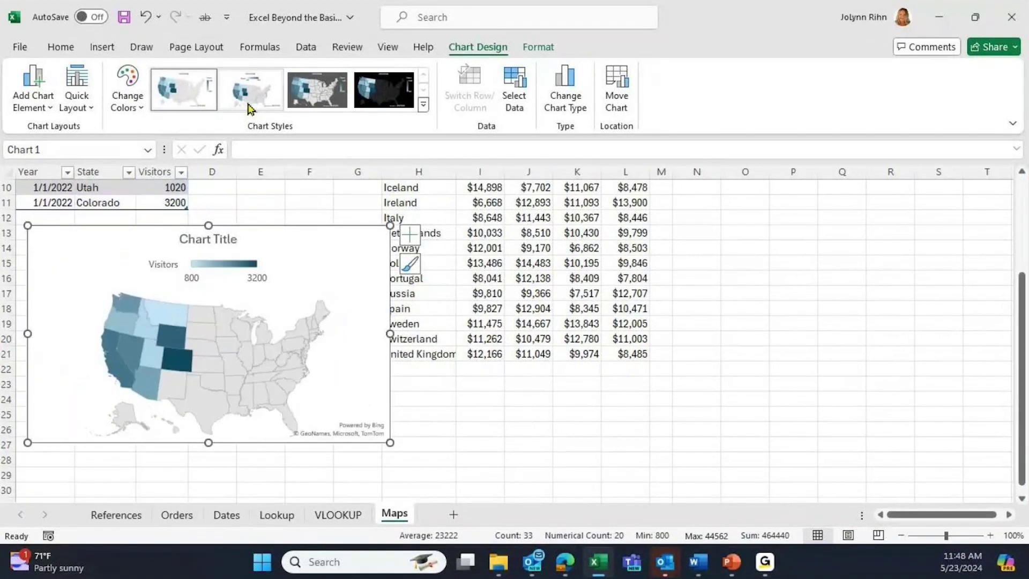
left_click(86, 105)
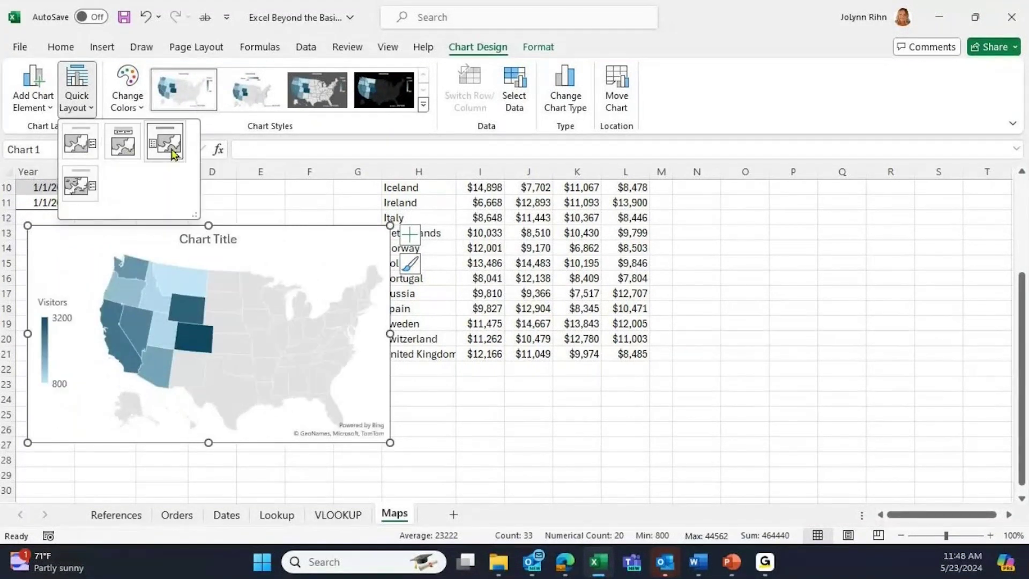
left_click(261, 105)
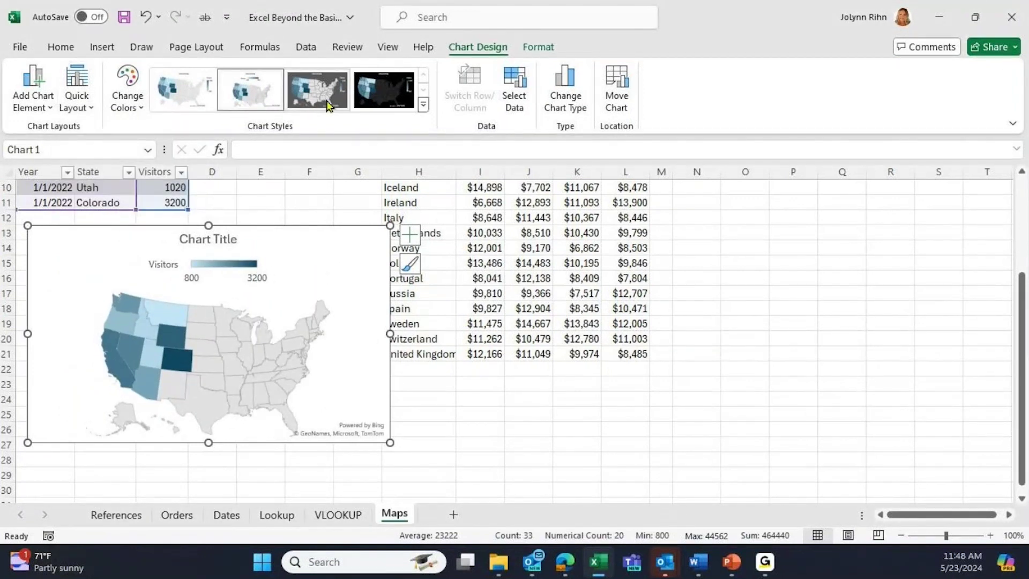
left_click(328, 106)
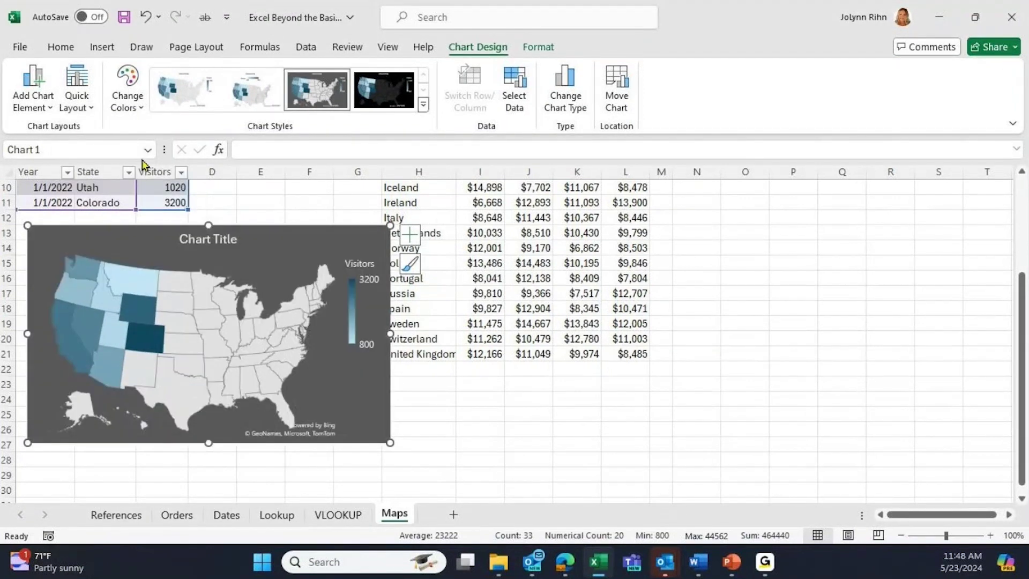
left_click(35, 102)
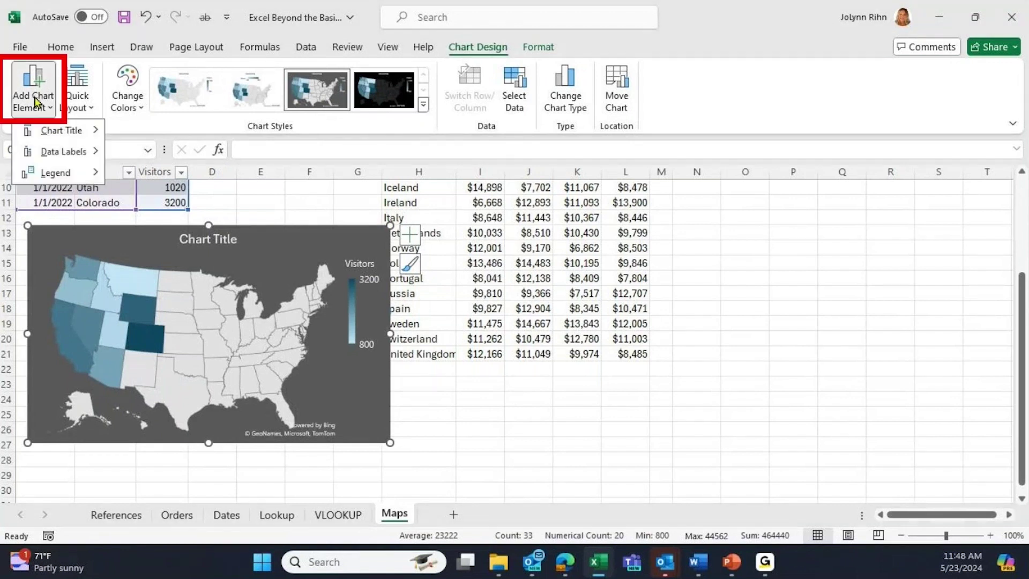
mouse_move(59, 157)
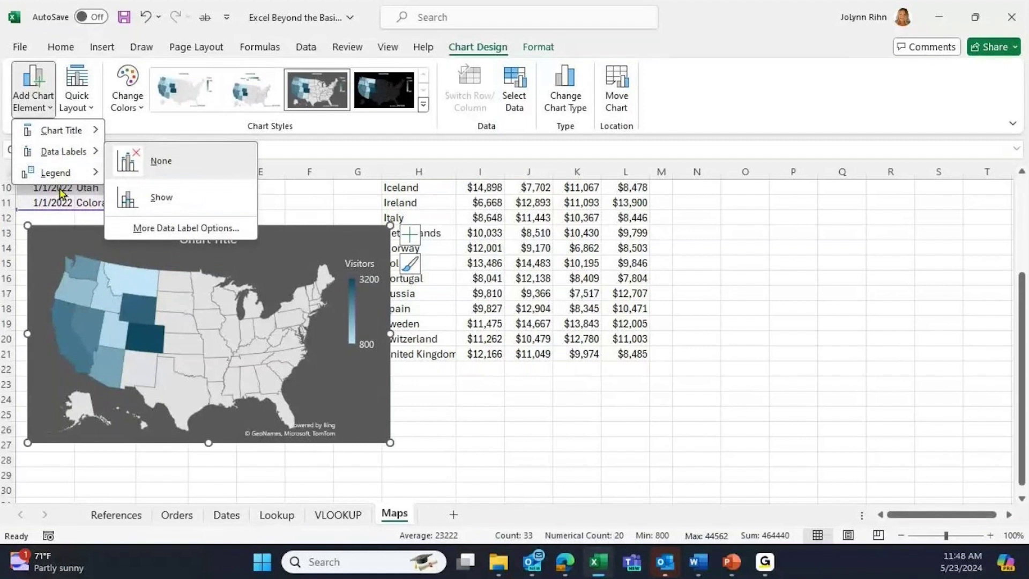
mouse_move(57, 176)
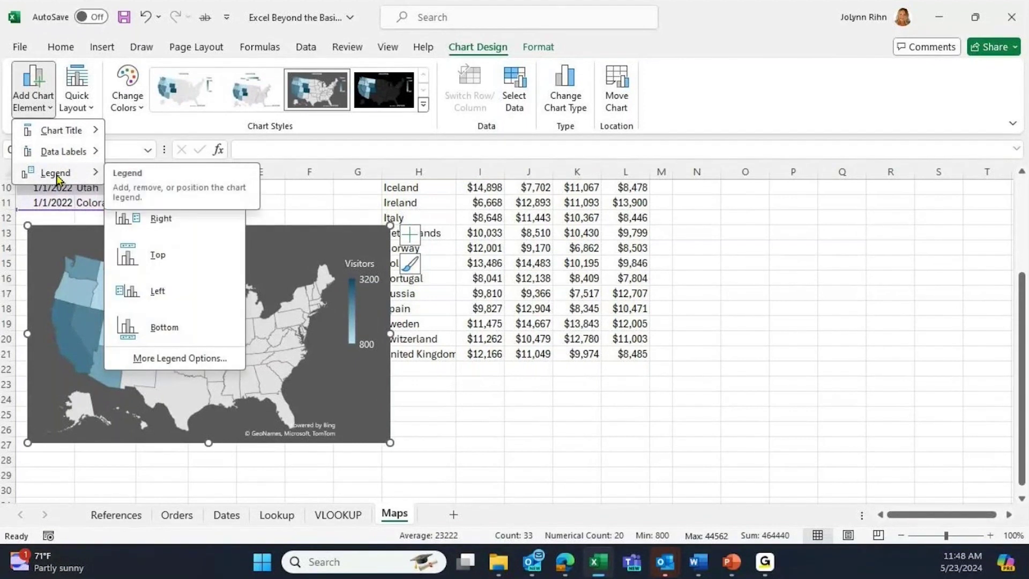
left_click(295, 245)
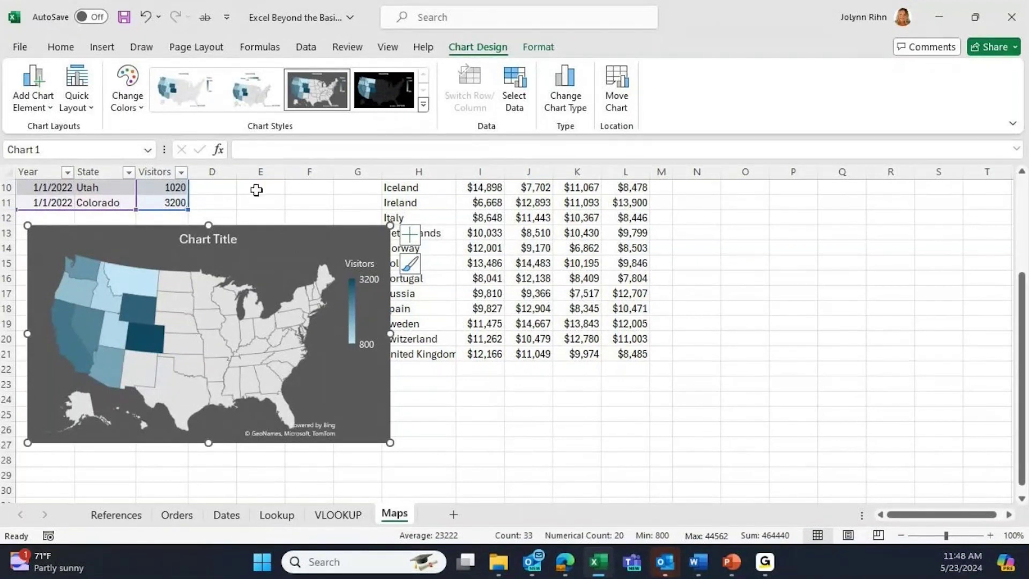
Convert the state names in B2:B11 to the Geography data type.
scroll(236, 198, "up", 3)
left_click(212, 204)
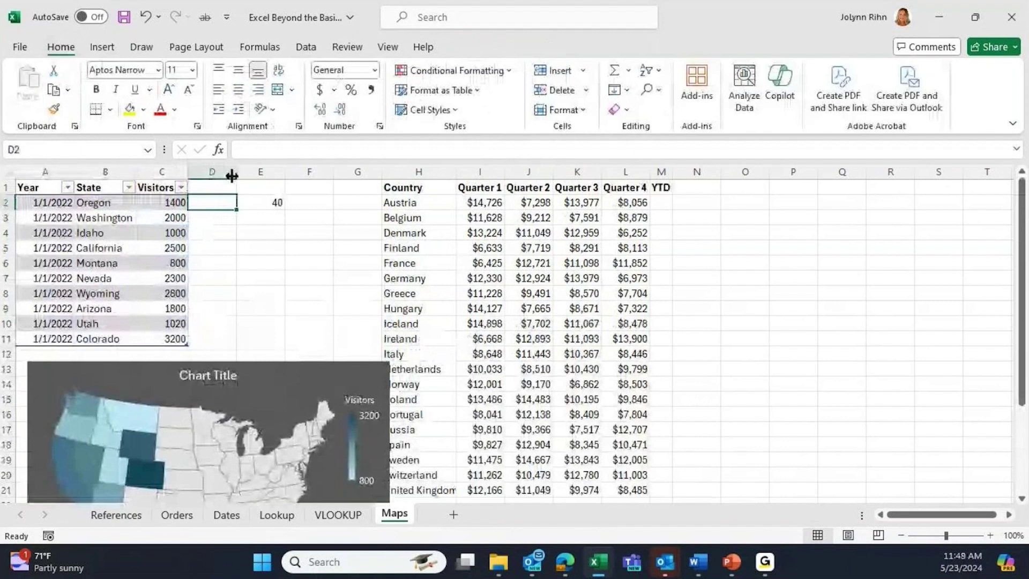
left_click(306, 47)
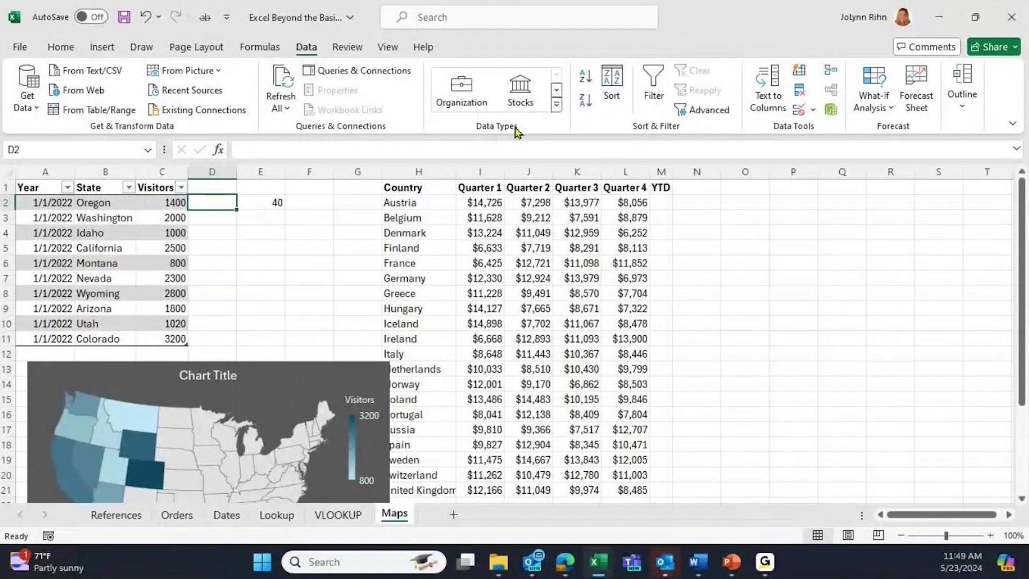
left_click_drag(99, 202, 97, 337)
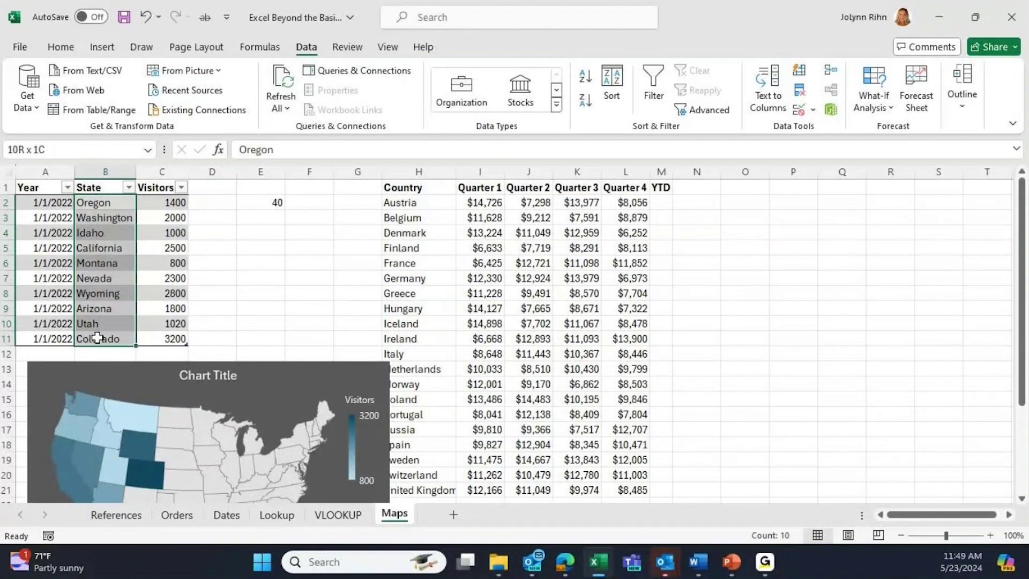
left_click_drag(97, 338, 100, 339)
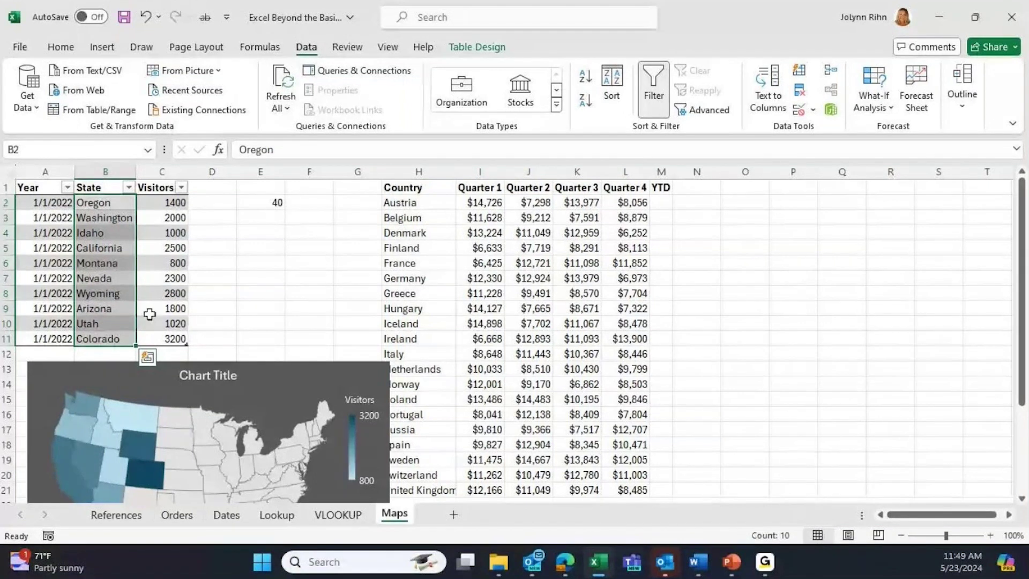
left_click(557, 105)
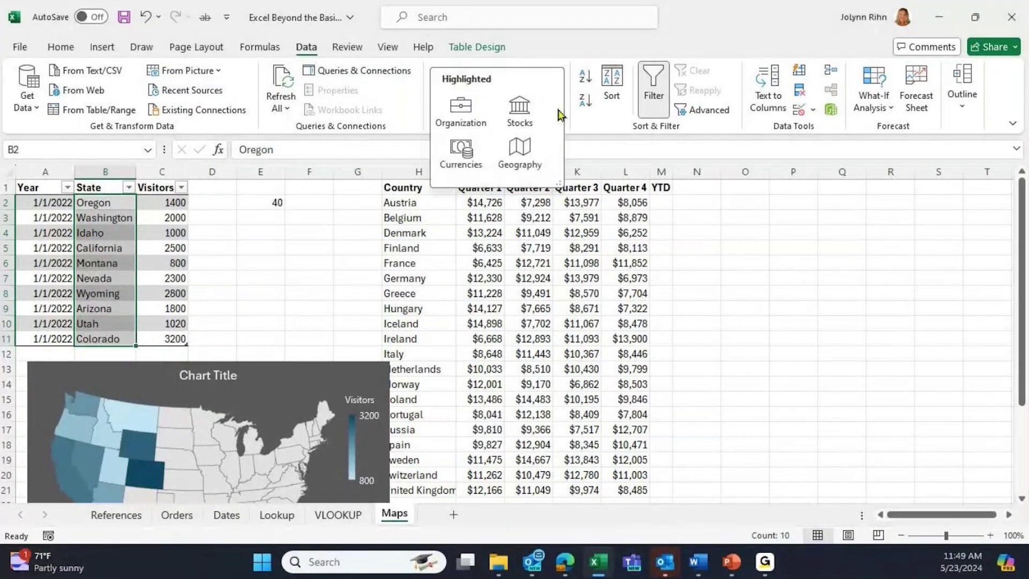
left_click(531, 165)
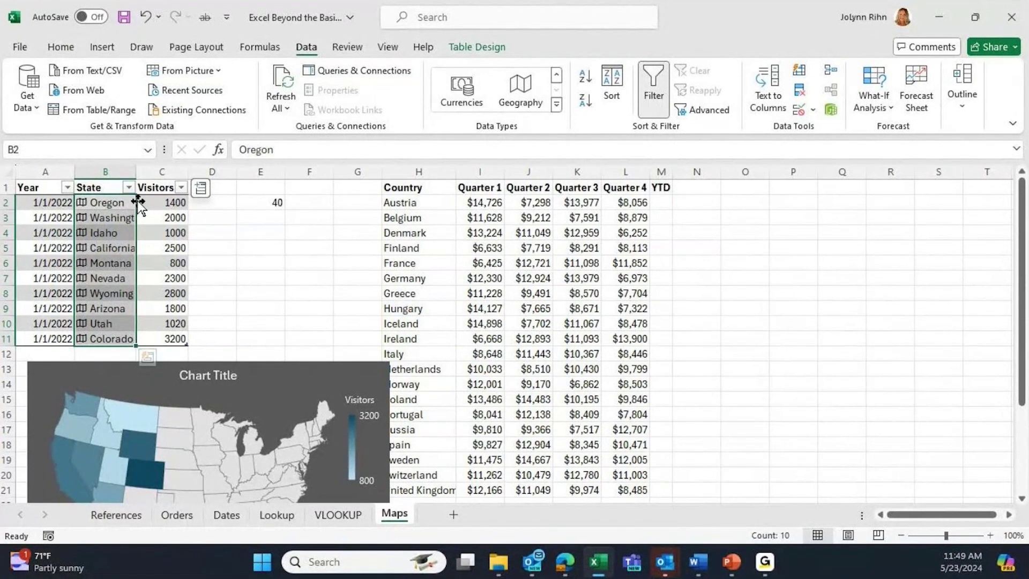
Add a Largest city column to the state visitors table from the Geography data of the states in B2:B11.
left_click(203, 191)
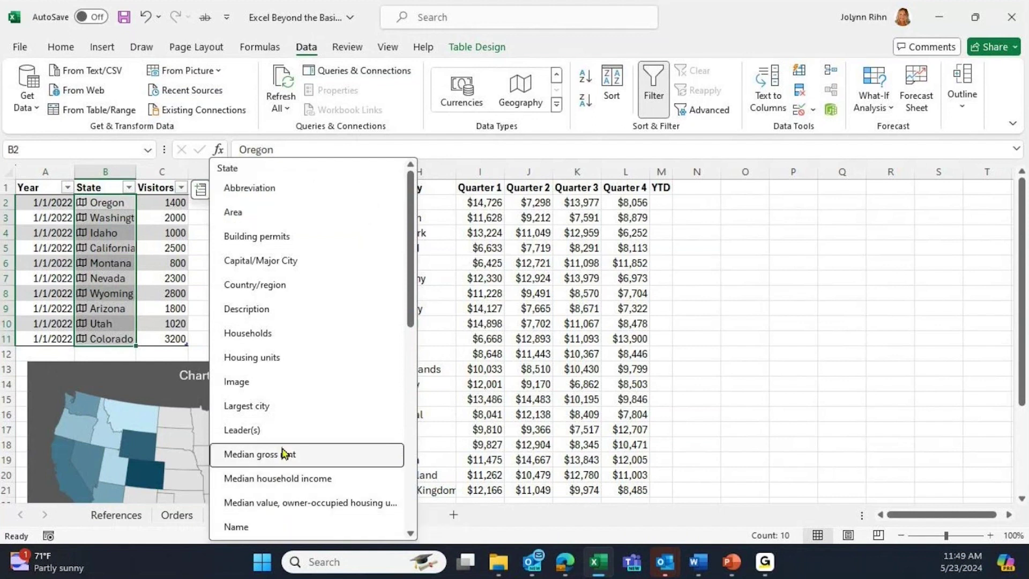
left_click(279, 417)
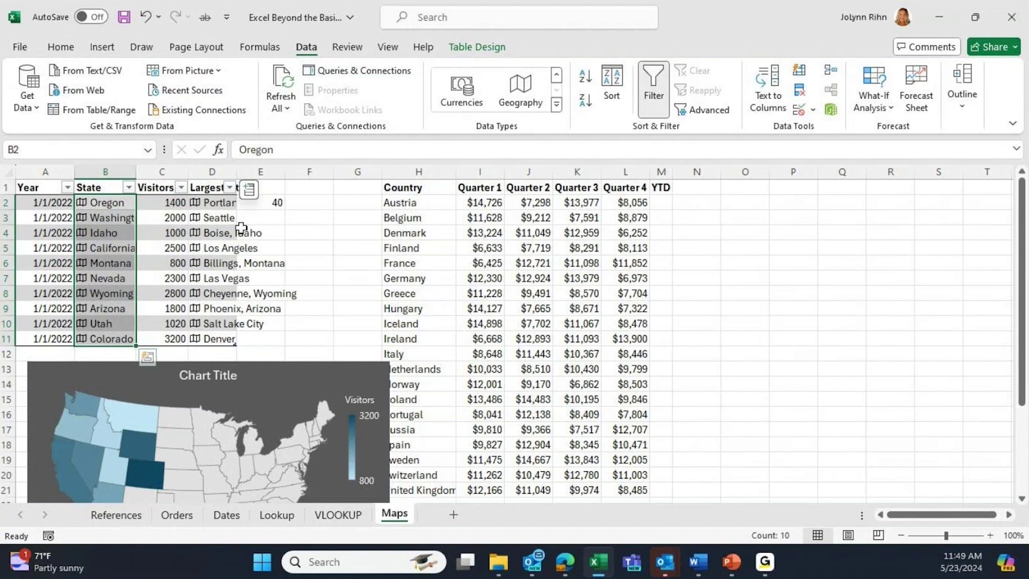
Add a Population column from the states' Geography data, replacing the existing data in column E, and autofit that column's width.
left_click(249, 190)
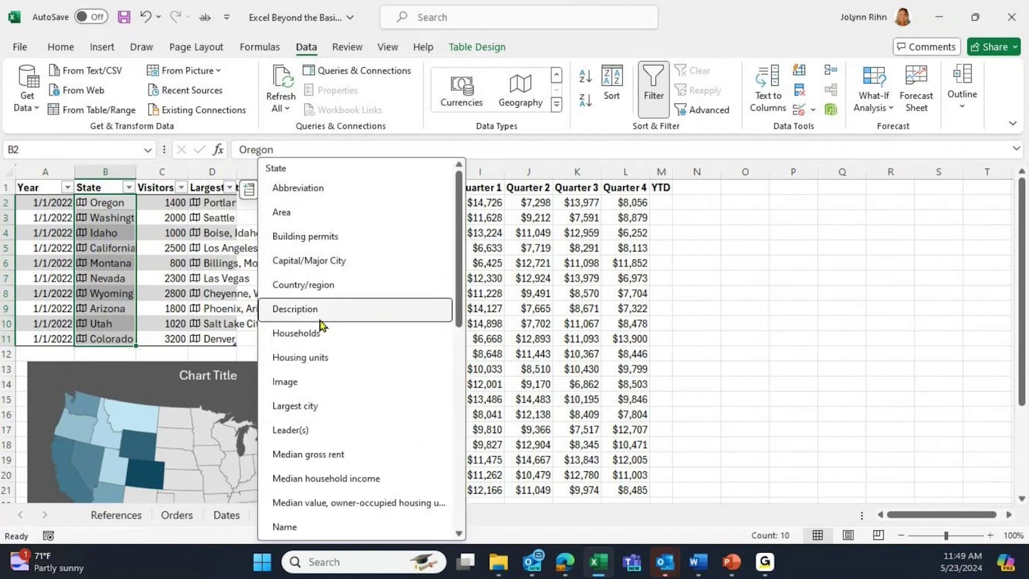
scroll(321, 327, "down", 2)
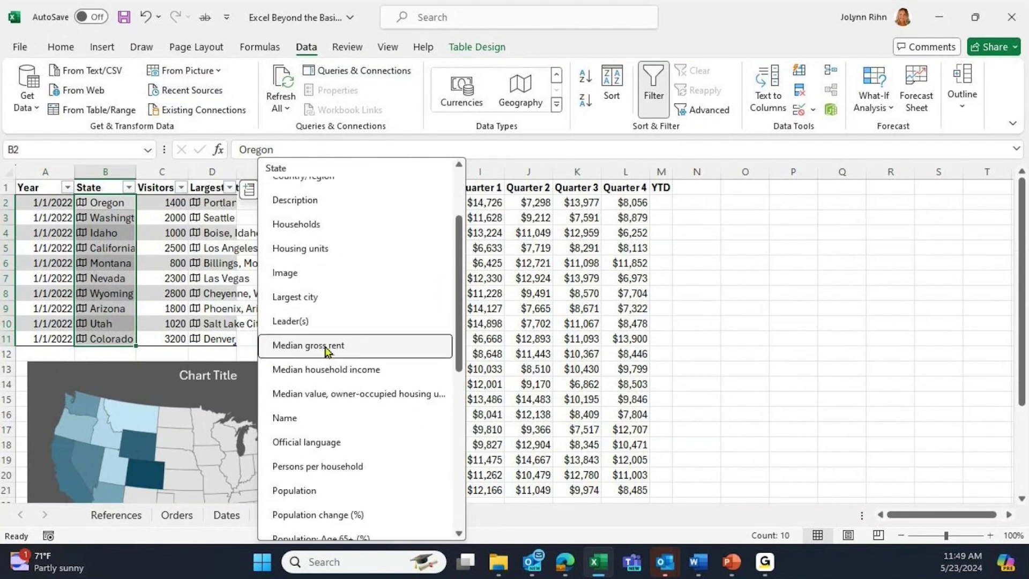
scroll(327, 351, "down", 1)
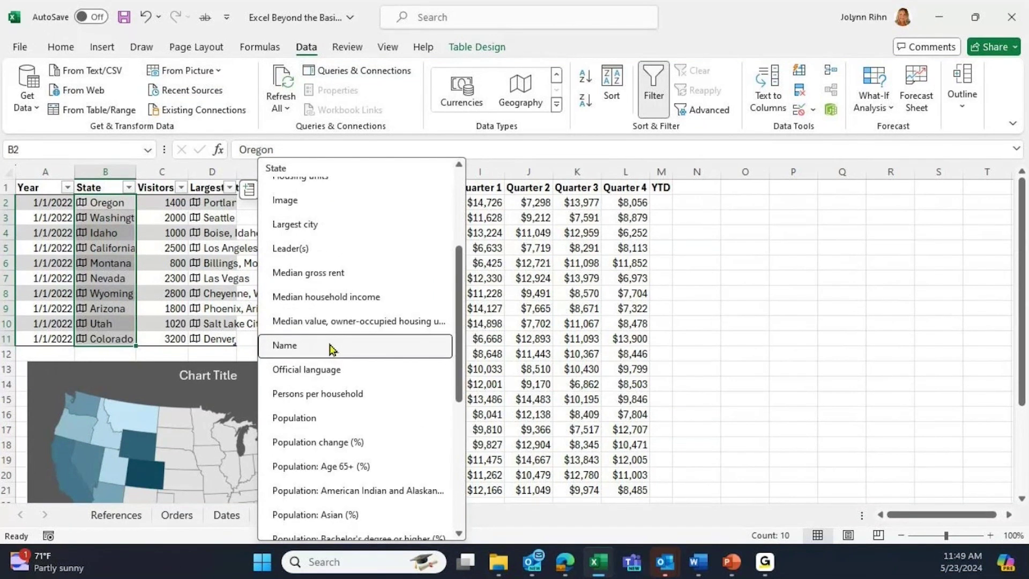
left_click(301, 424)
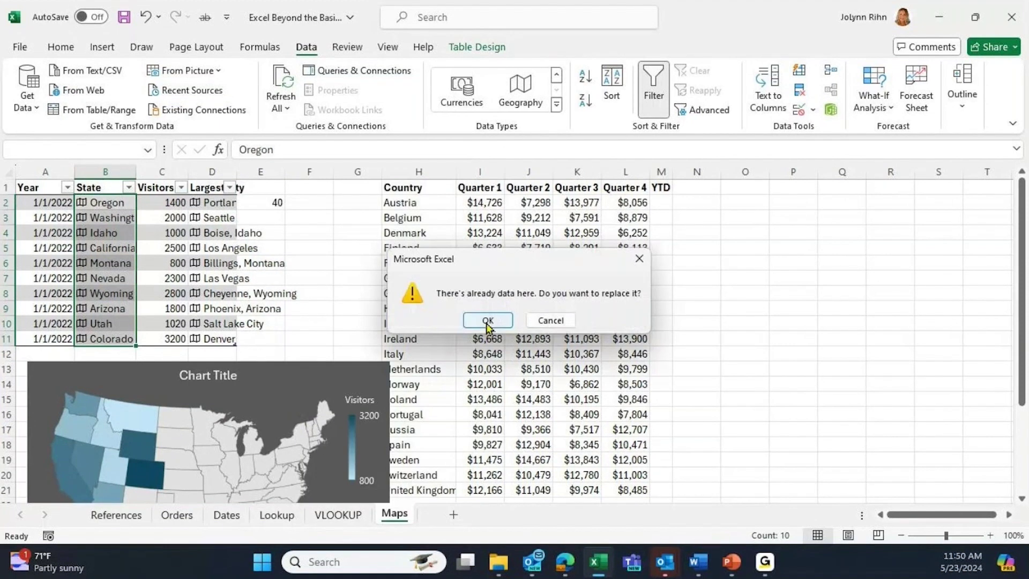
left_click(487, 321)
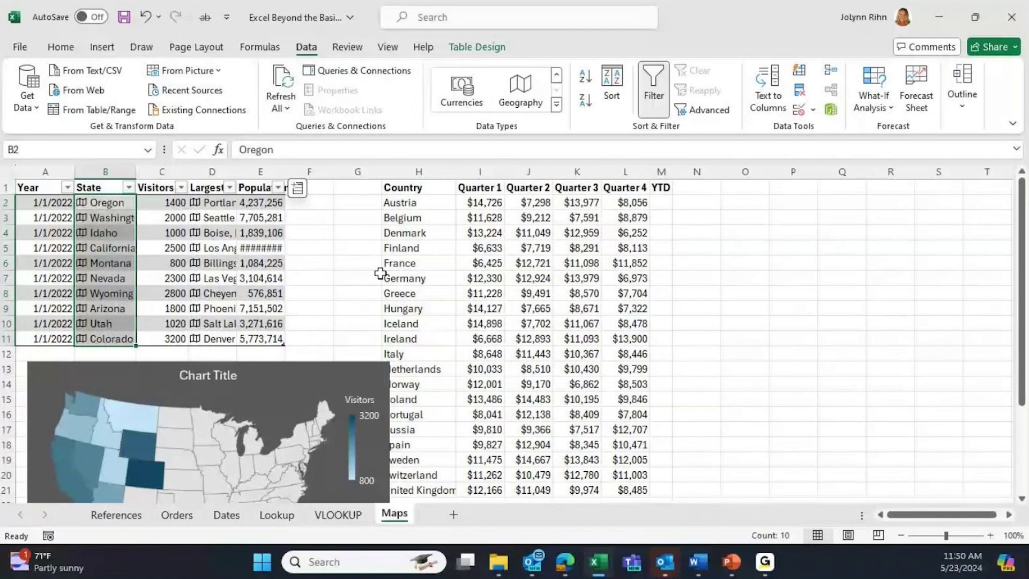
double_click(284, 172)
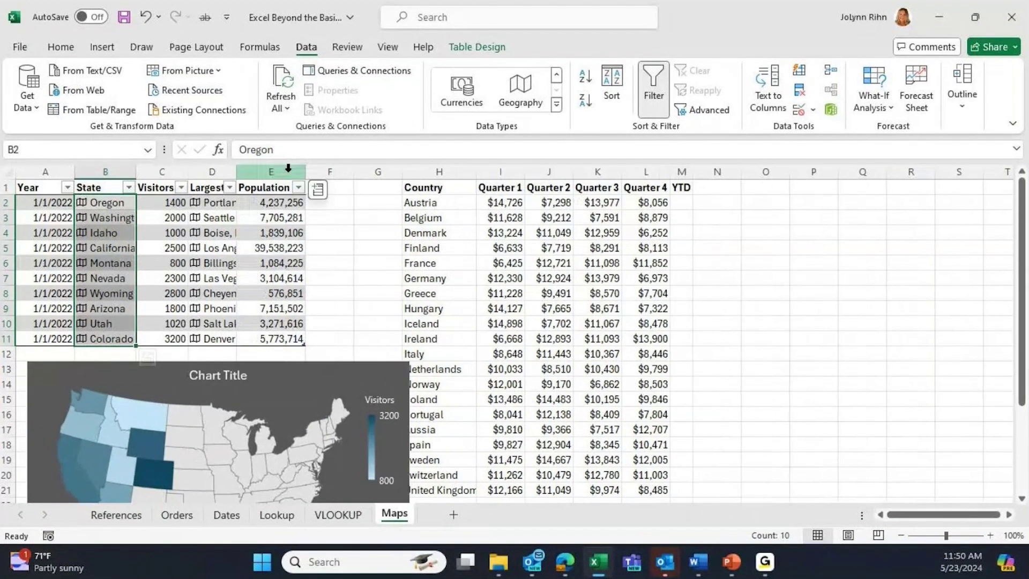